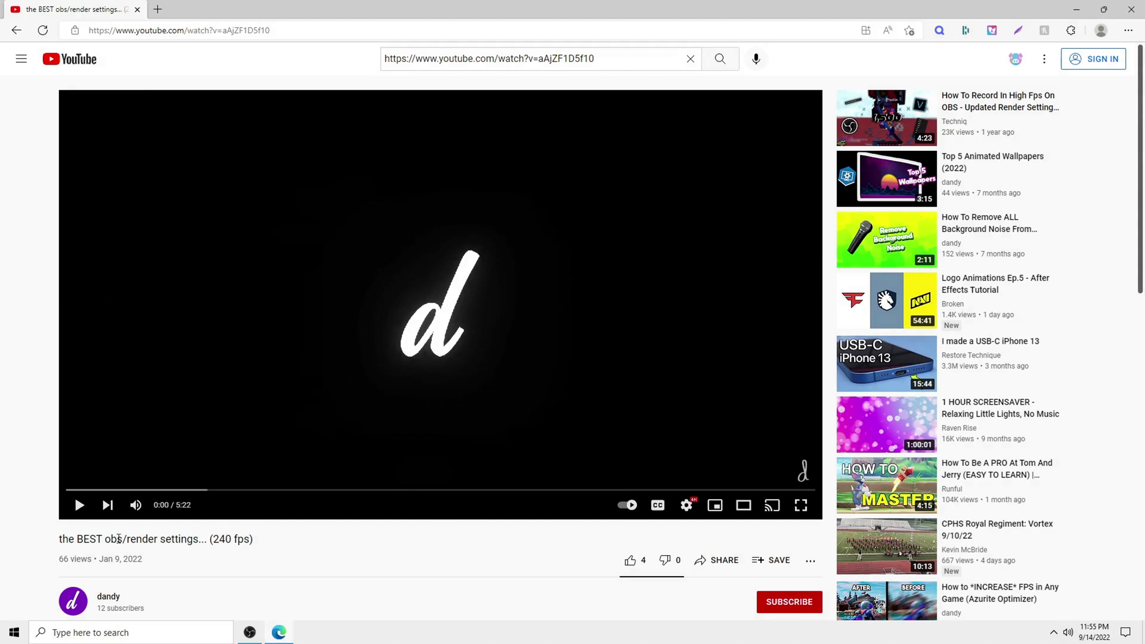
Step: Skip the YouTube OBS render-settings tutorial to 1:26, then bring OBS Studio to the front
click(251, 632)
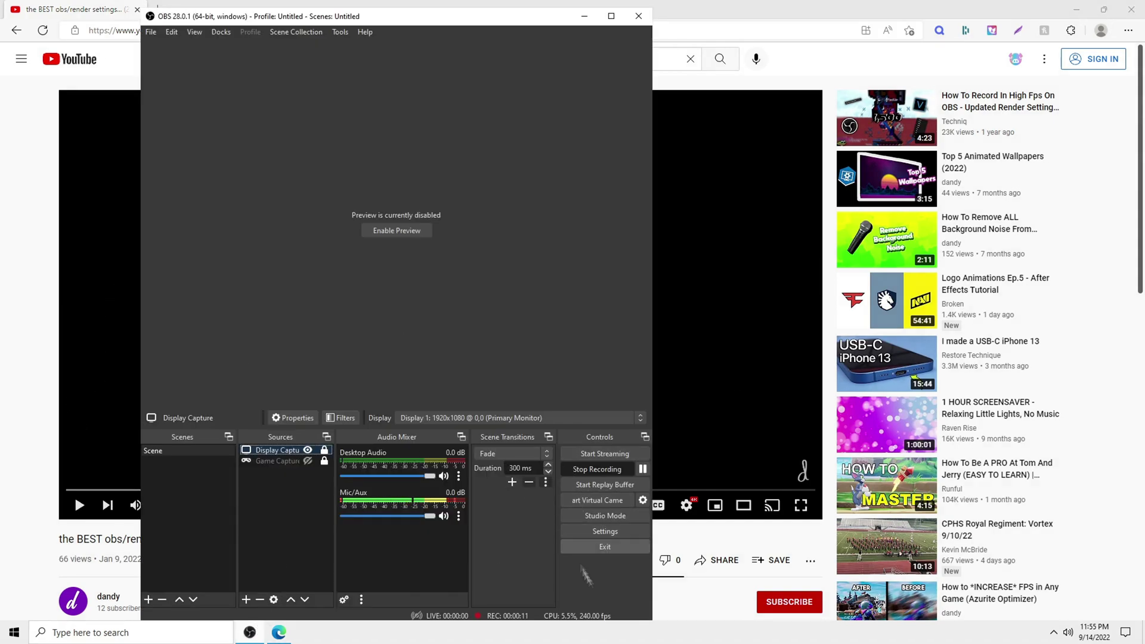
click(3, 529)
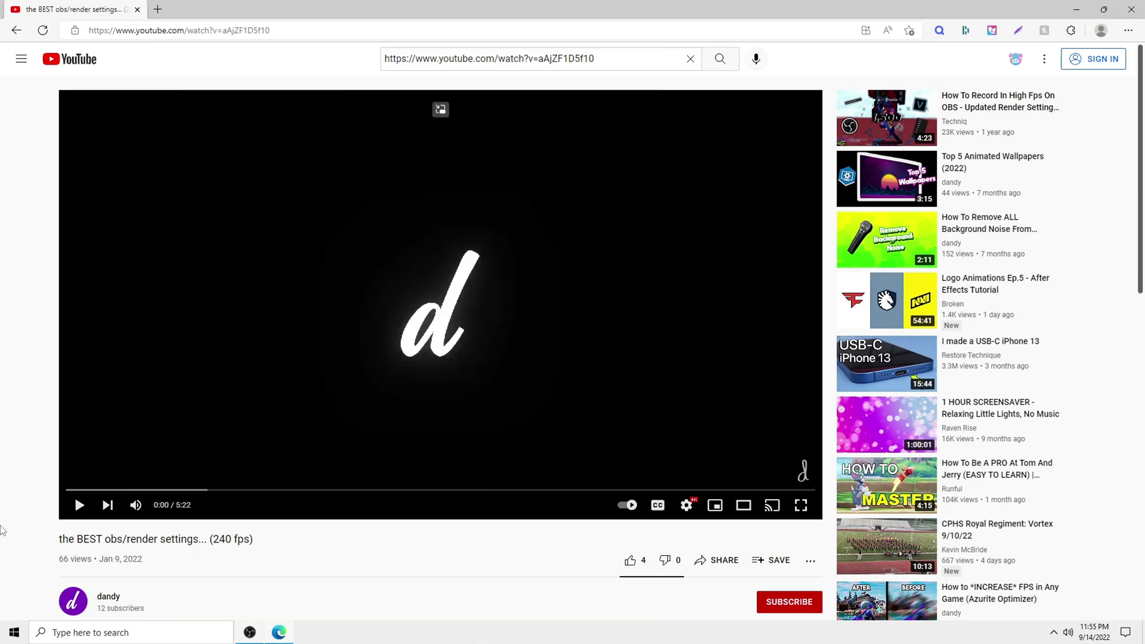
click(267, 489)
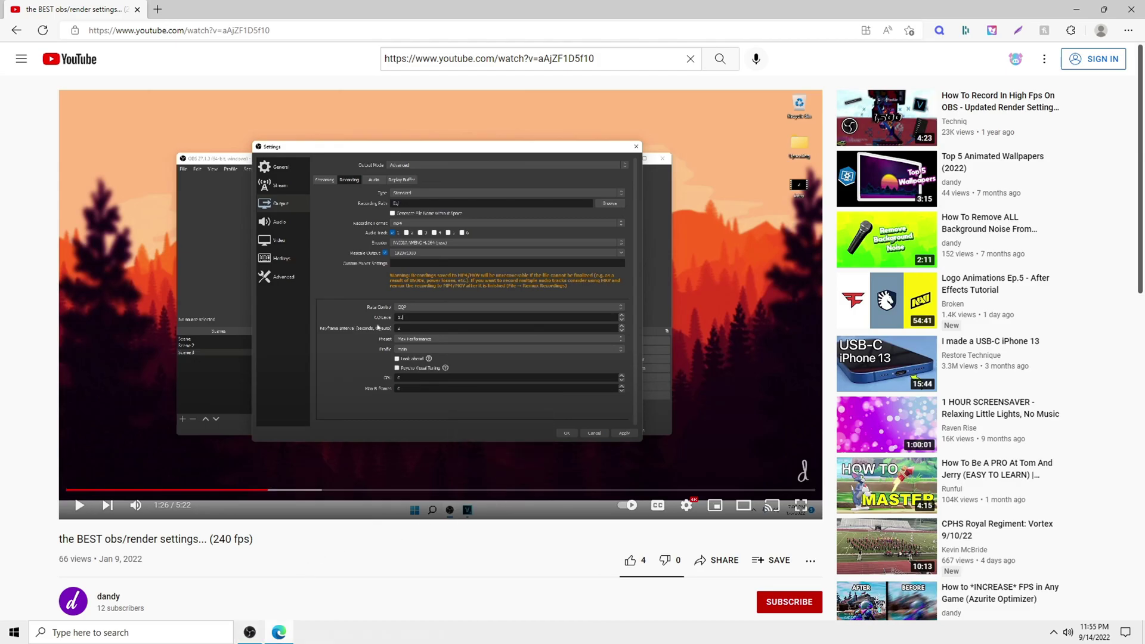
click(250, 633)
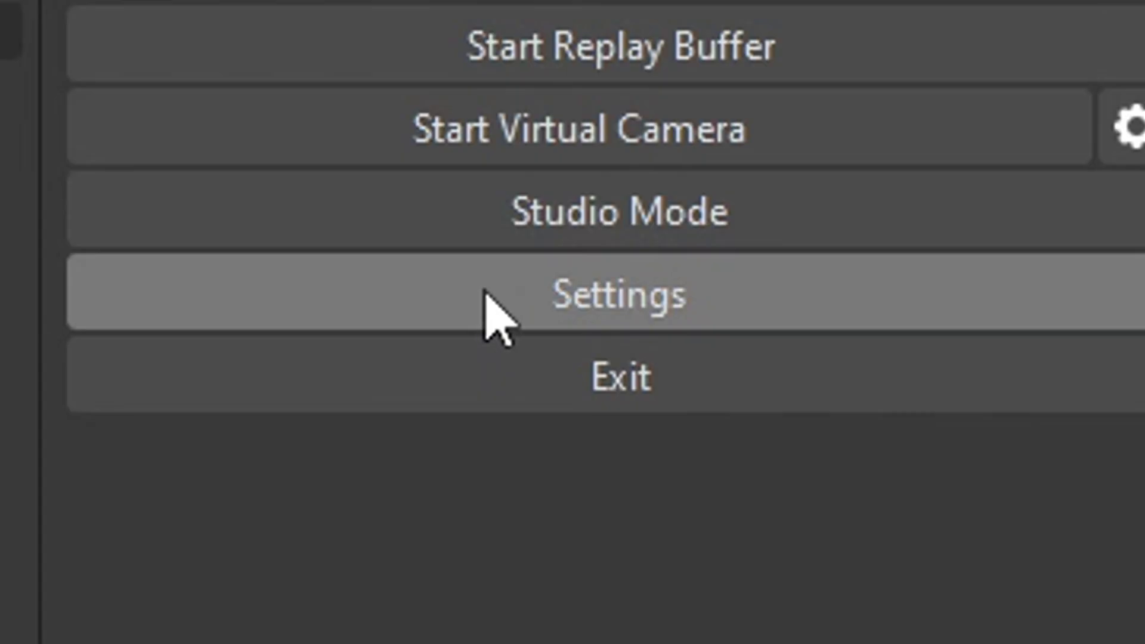
Step: Open OBS Settings on the General page, keeping the interface theme set to Dark
click(1013, 530)
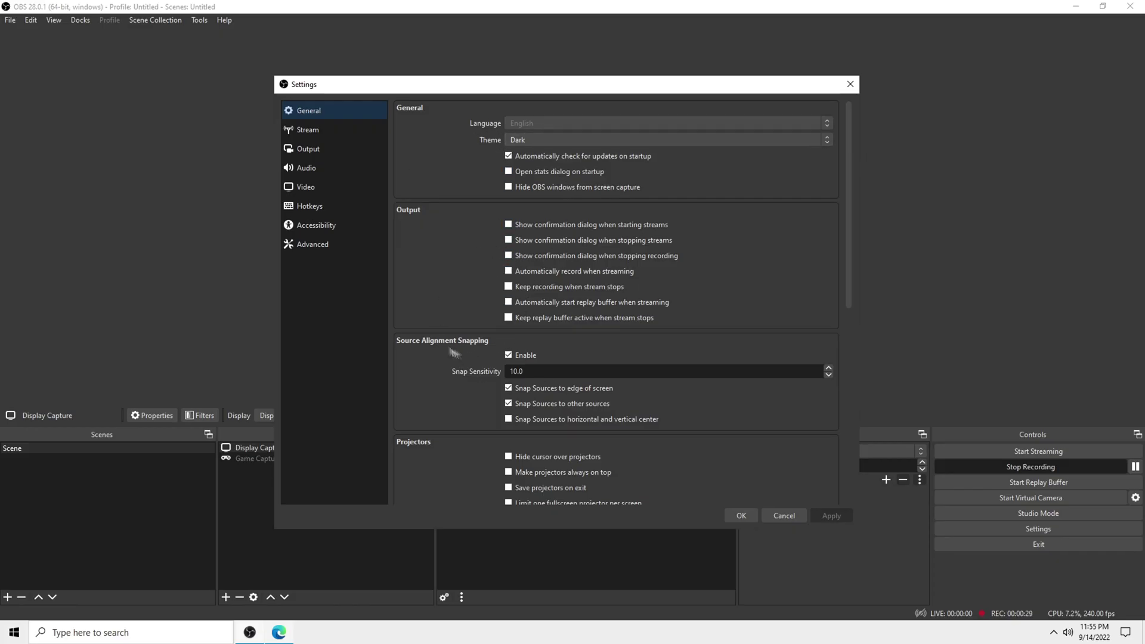
click(519, 142)
click(519, 146)
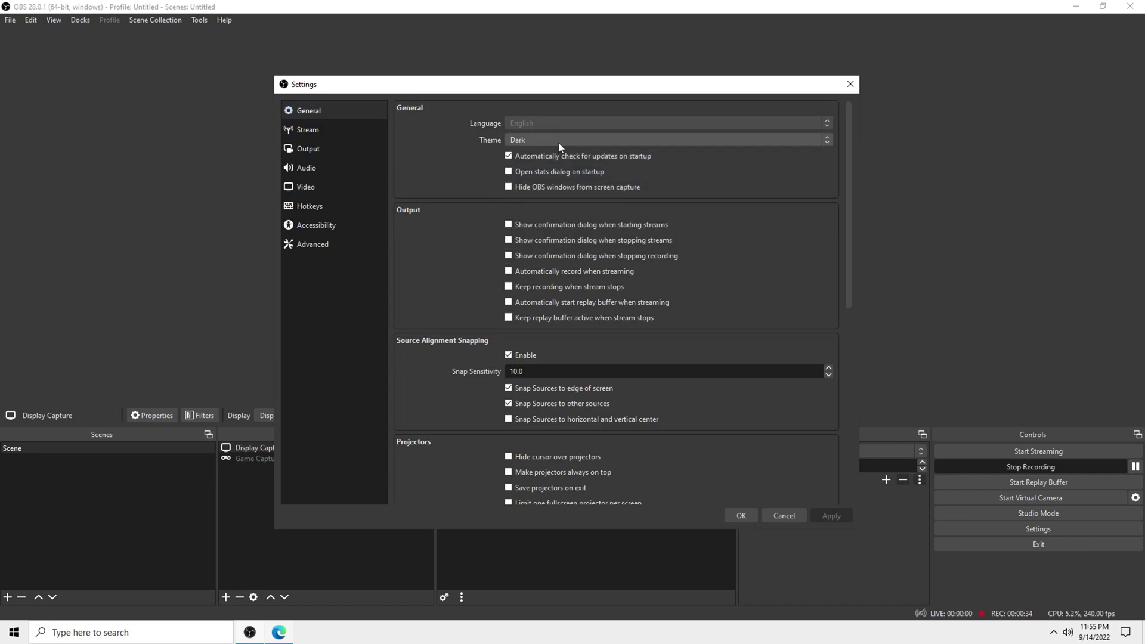
click(558, 142)
click(519, 153)
scroll(506, 140, down, 4)
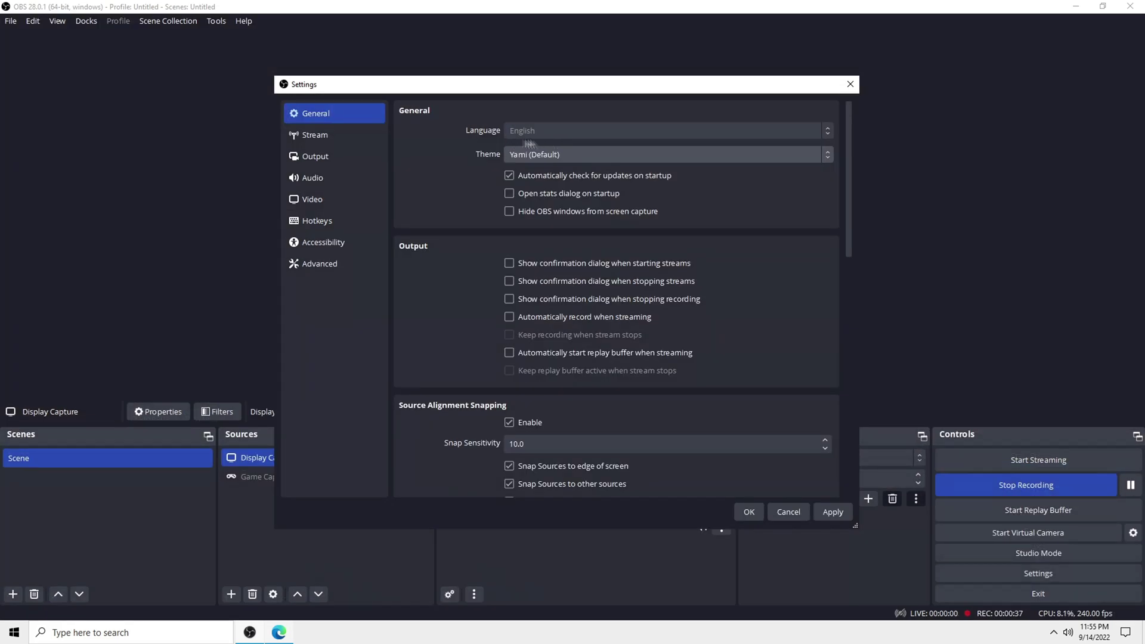
click(529, 156)
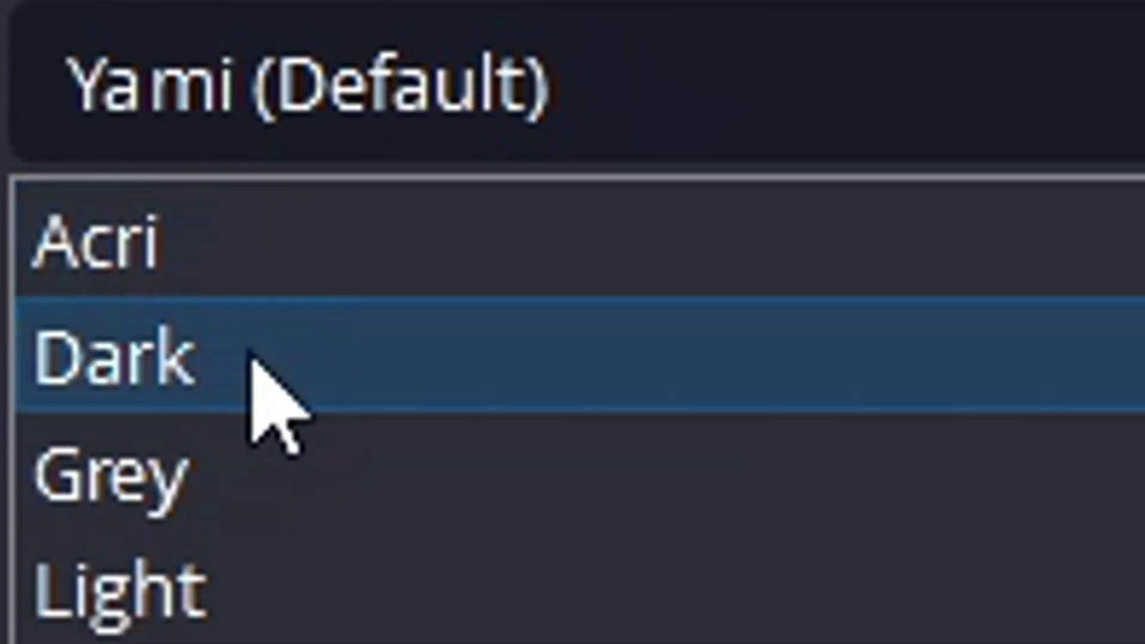
click(254, 361)
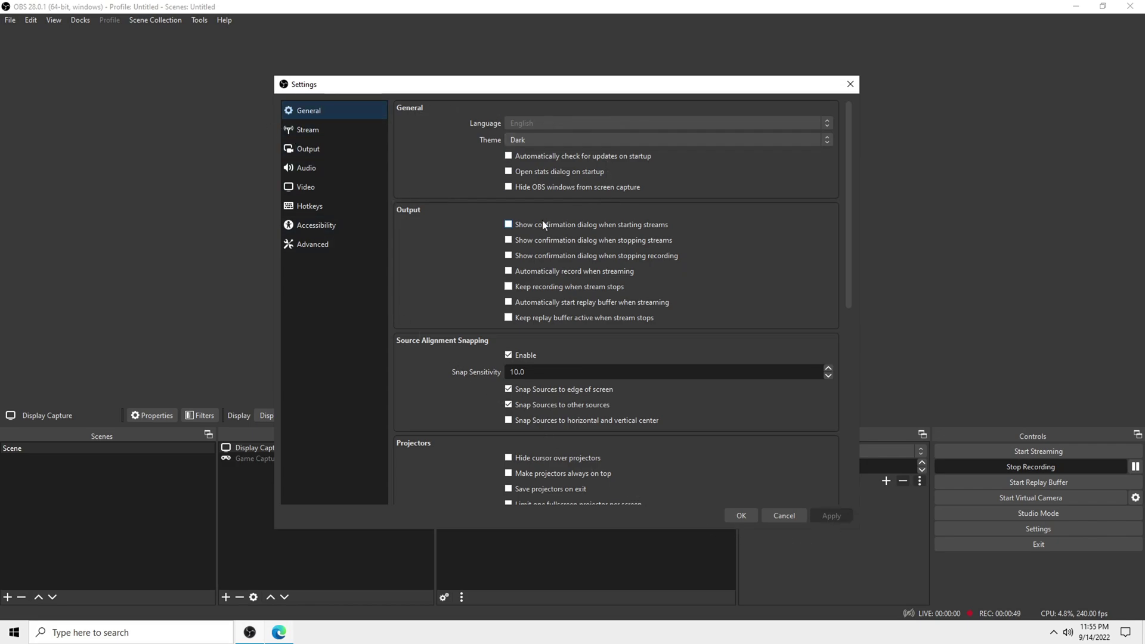
Step: Show the Output settings on the Recording tab
click(320, 155)
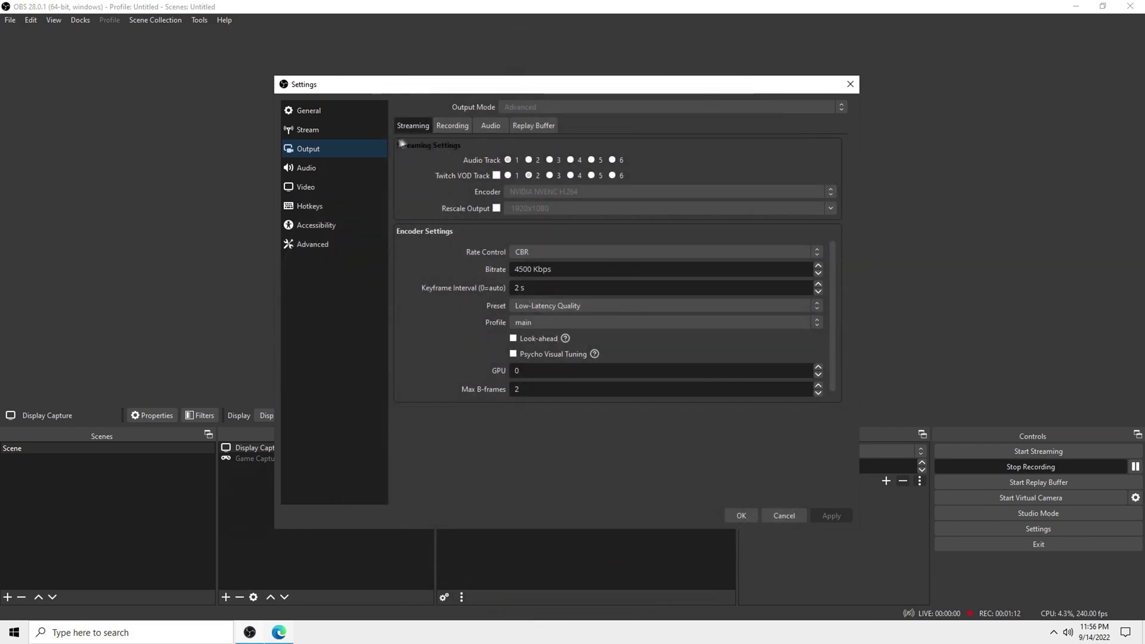
click(448, 128)
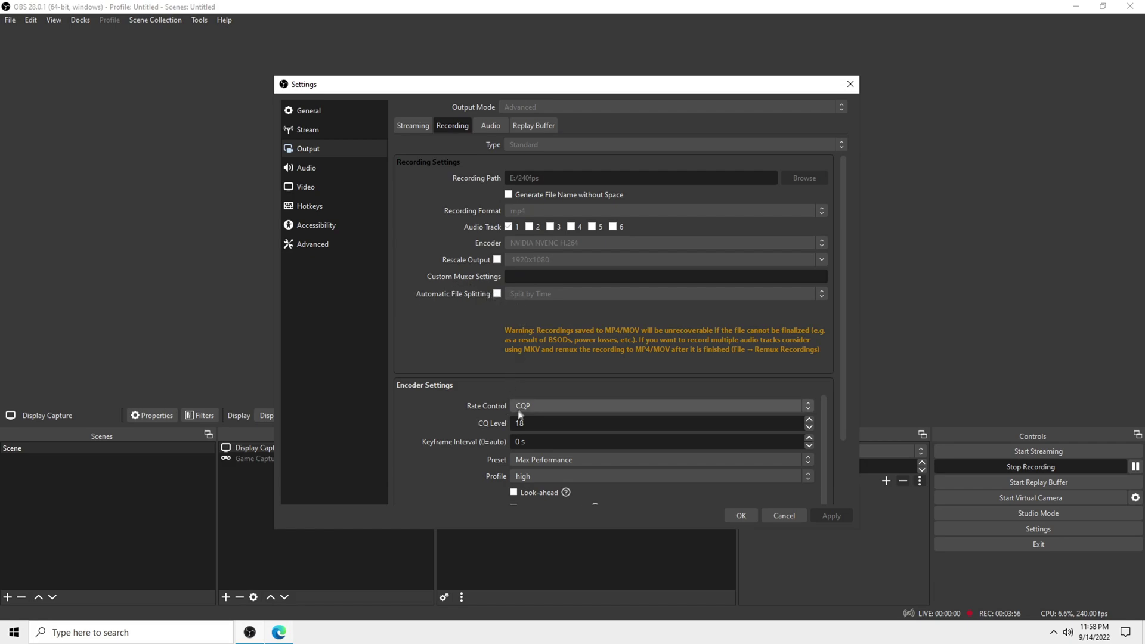
Step: Set the recording encoder's rate control to CQP
scroll(432, 439, down, 1)
scroll(519, 417, down, 1)
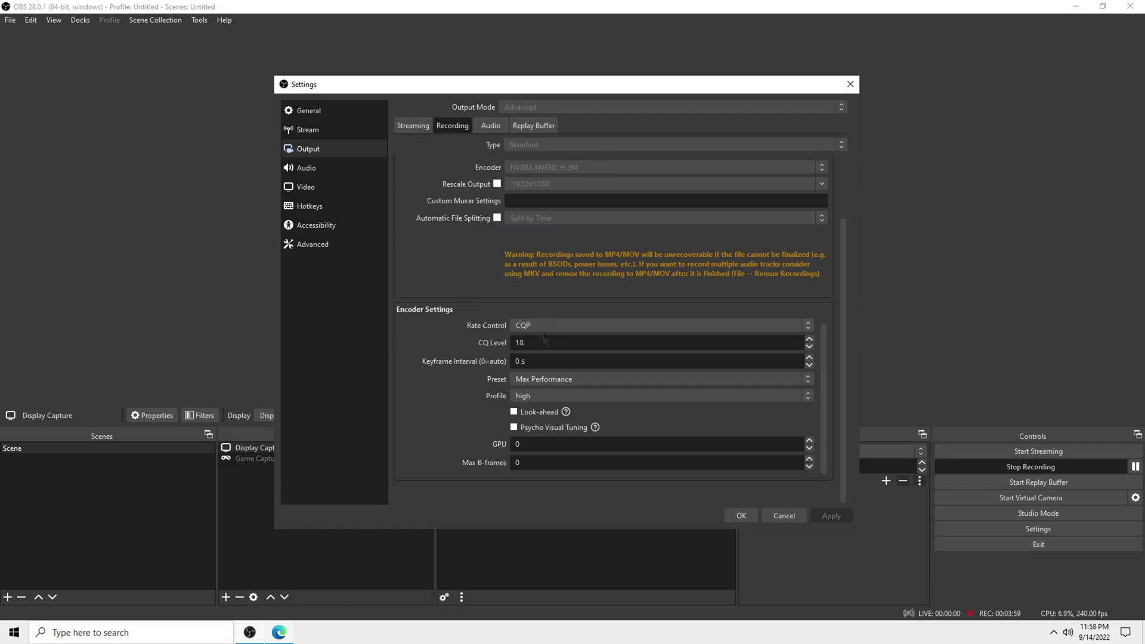
click(528, 325)
click(528, 340)
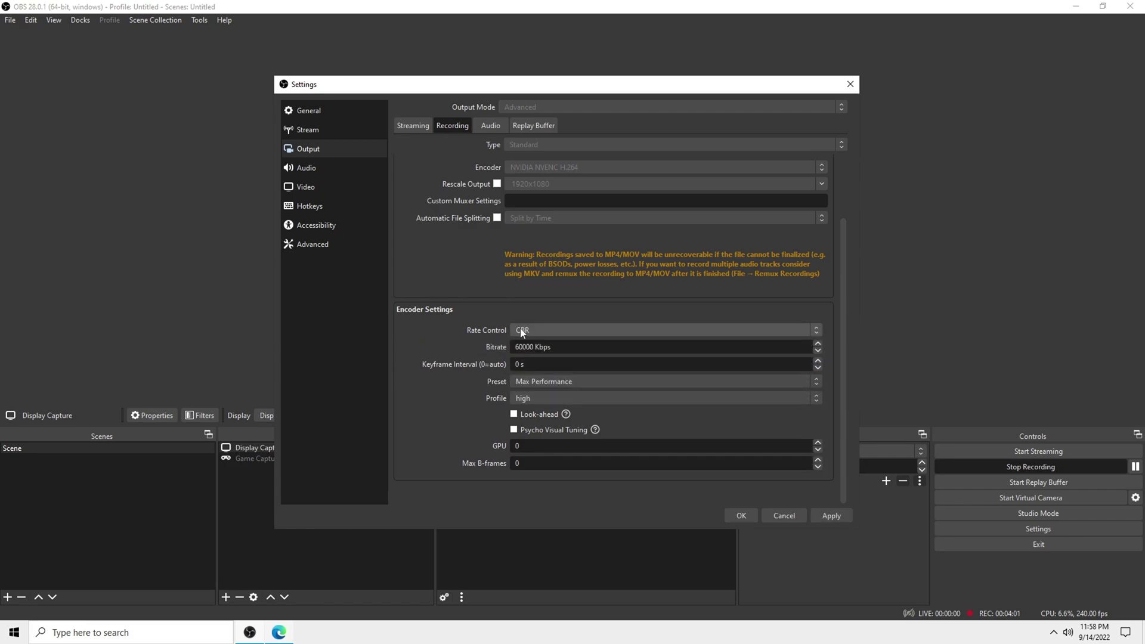
click(525, 331)
click(511, 345)
click(519, 330)
click(525, 361)
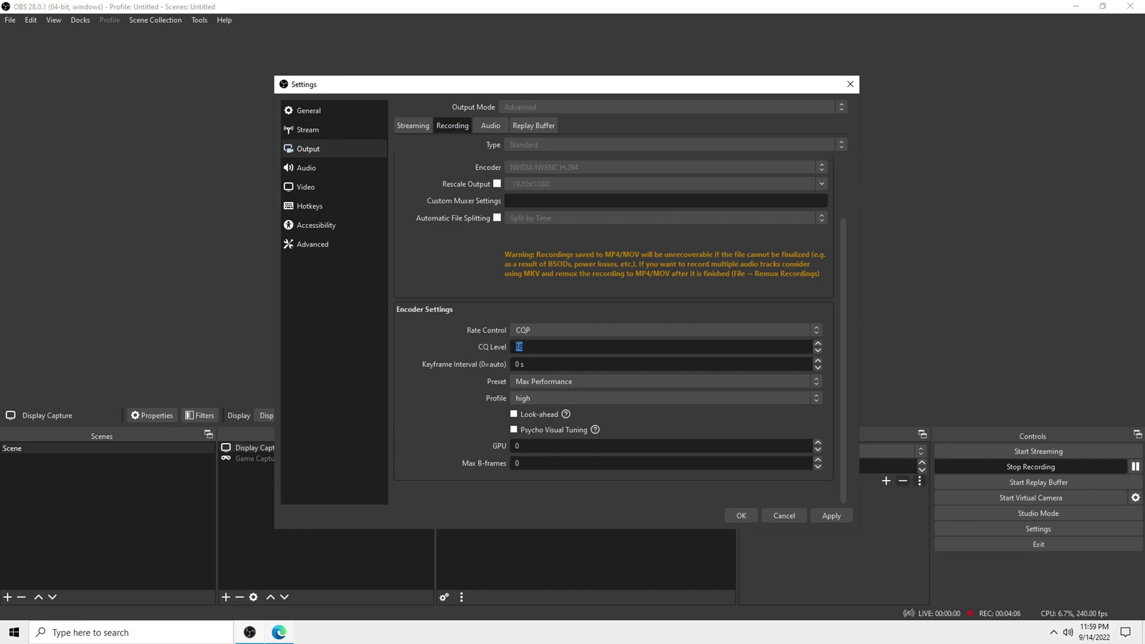
Step: Enter 18 as the CQ Level
double_click(530, 346)
double_click(525, 348)
click(511, 346)
text(18)
text(18)
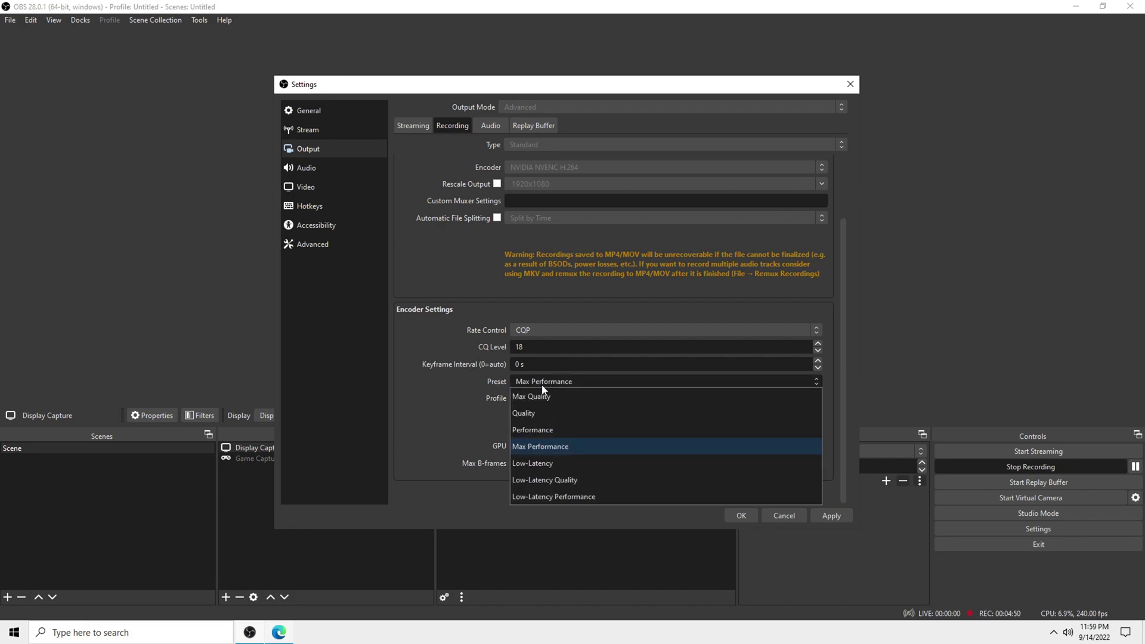
Step: Keep the NVENC encoder preset at Max Performance
click(547, 397)
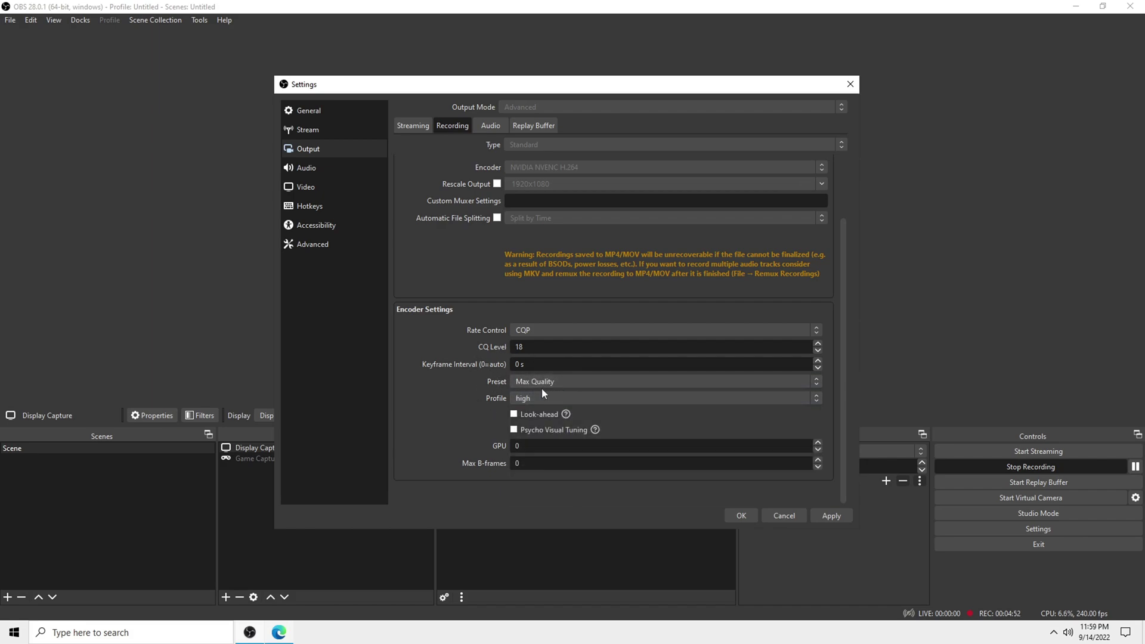
click(542, 387)
click(557, 452)
Step: Keep the profile at high, with GPU and Max B-frames both at 0
click(521, 400)
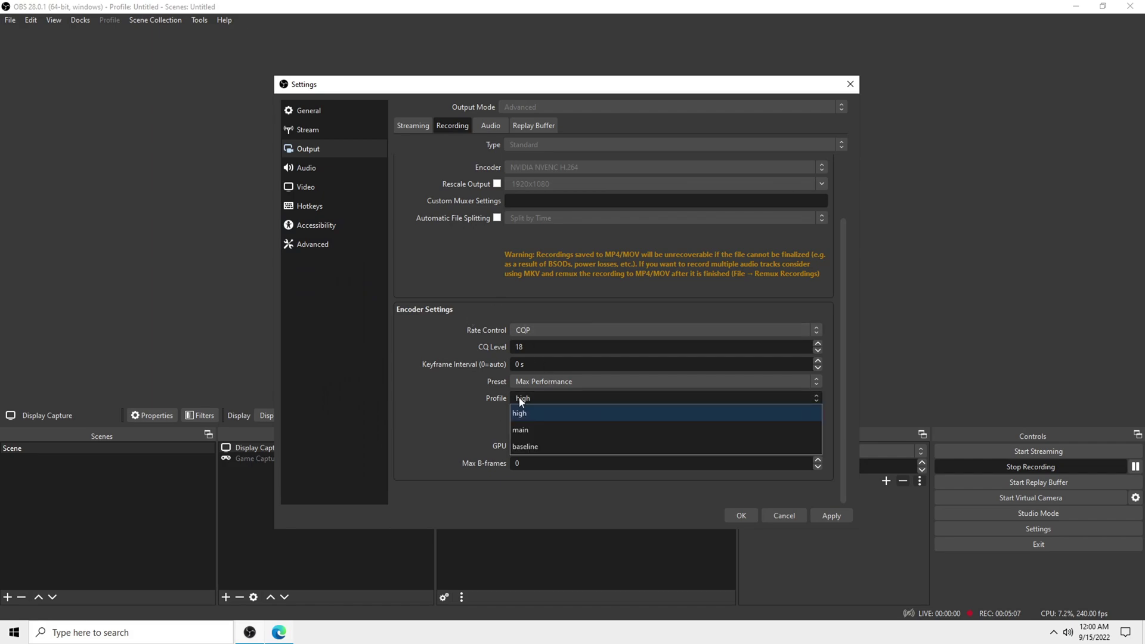
click(528, 414)
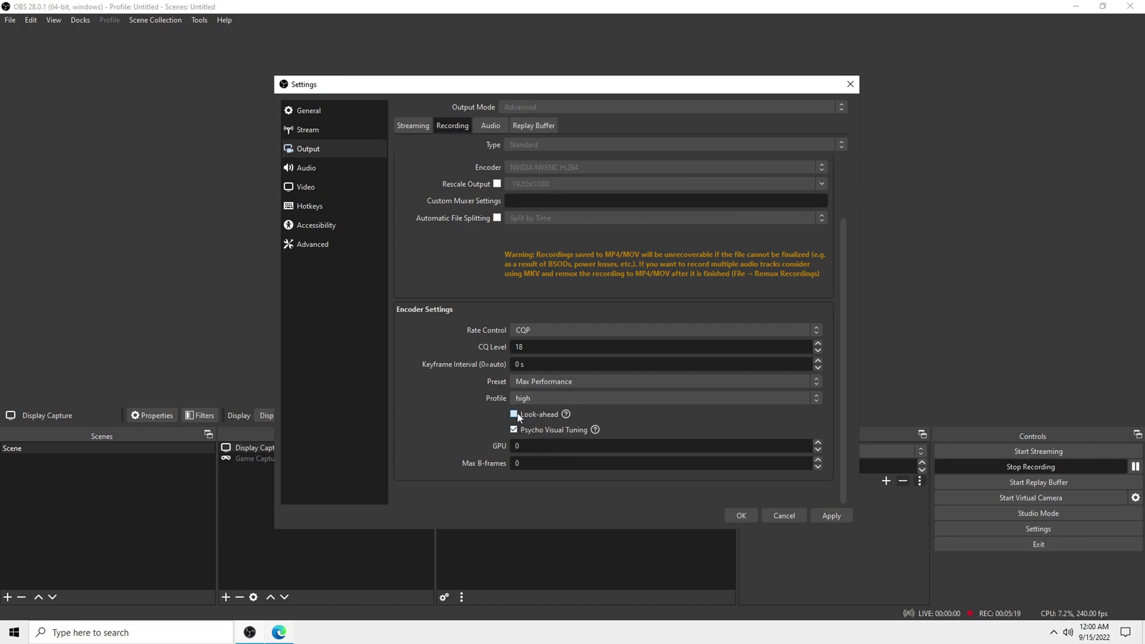
click(521, 450)
click(528, 461)
click(321, 187)
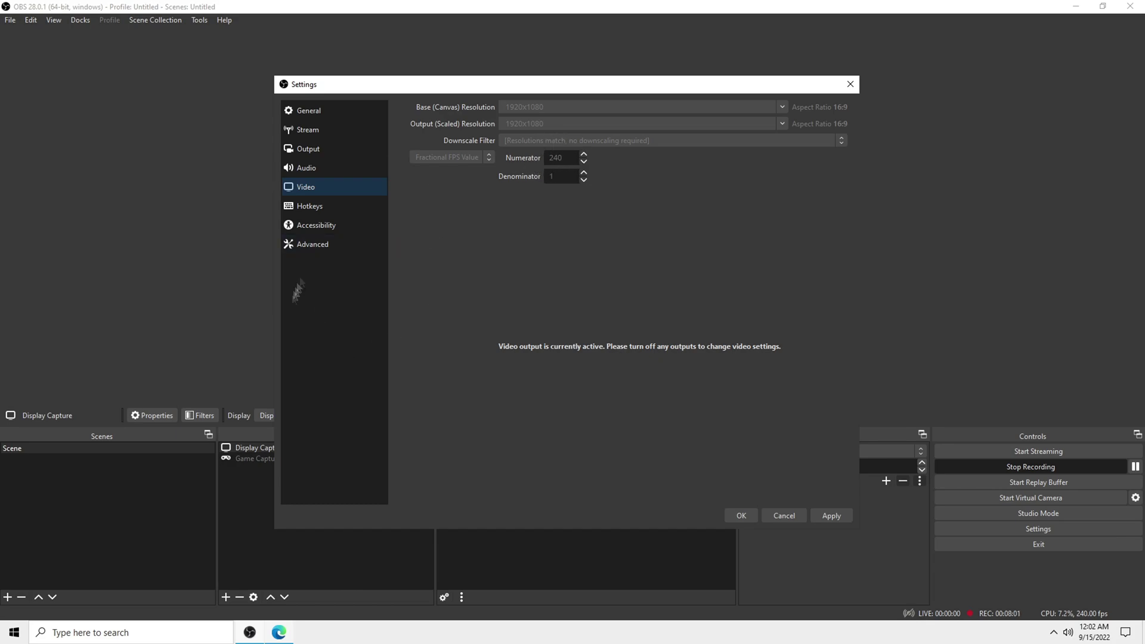
Step: Show the Advanced settings page, leaving Process Priority at Normal
click(327, 247)
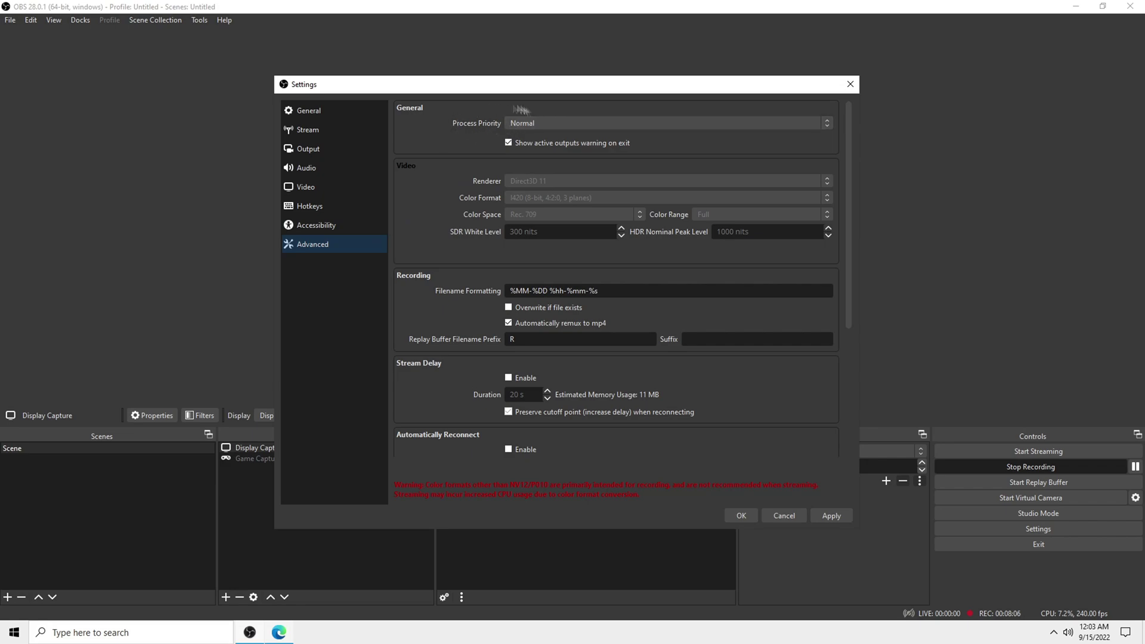
click(533, 123)
click(511, 123)
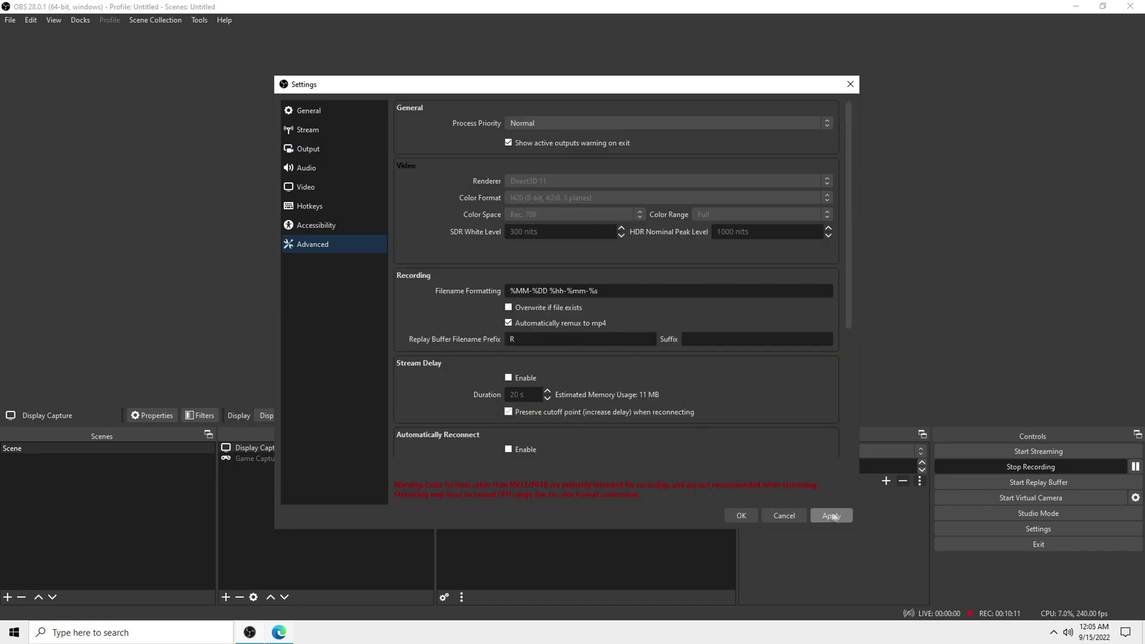
Step: Apply the settings, close the Settings window, and re-enable the preview
click(833, 516)
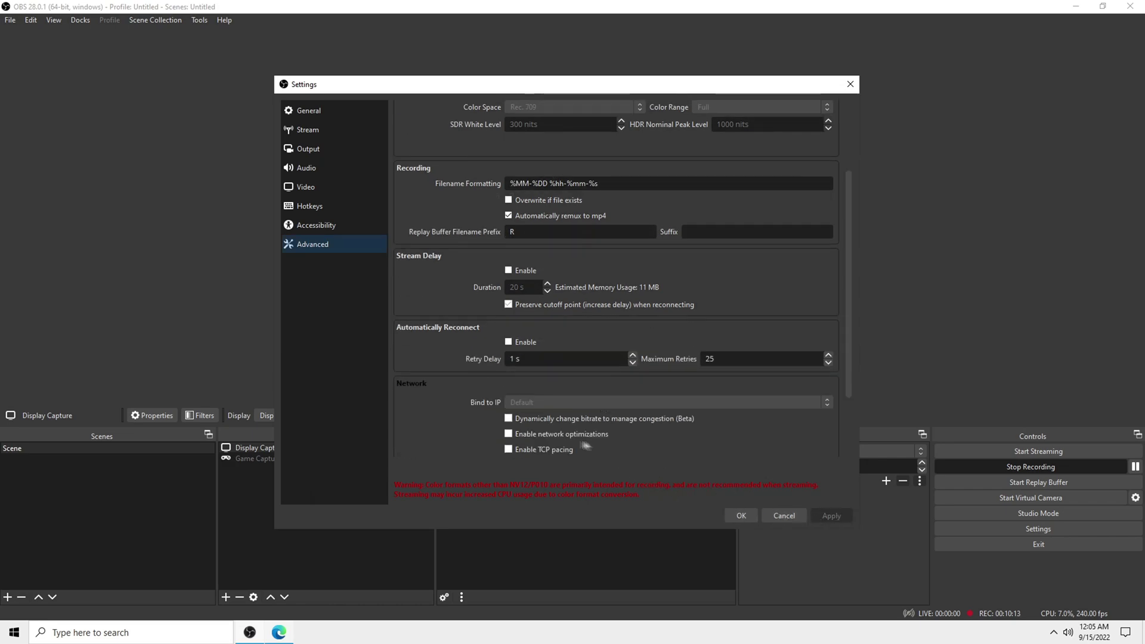
key(Return)
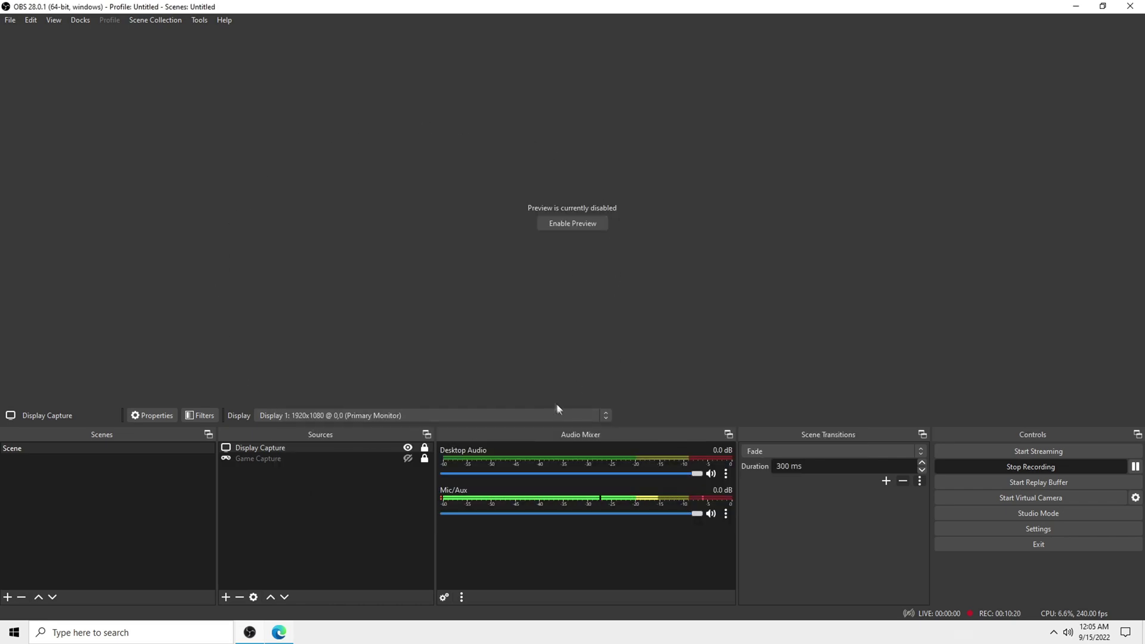
click(599, 223)
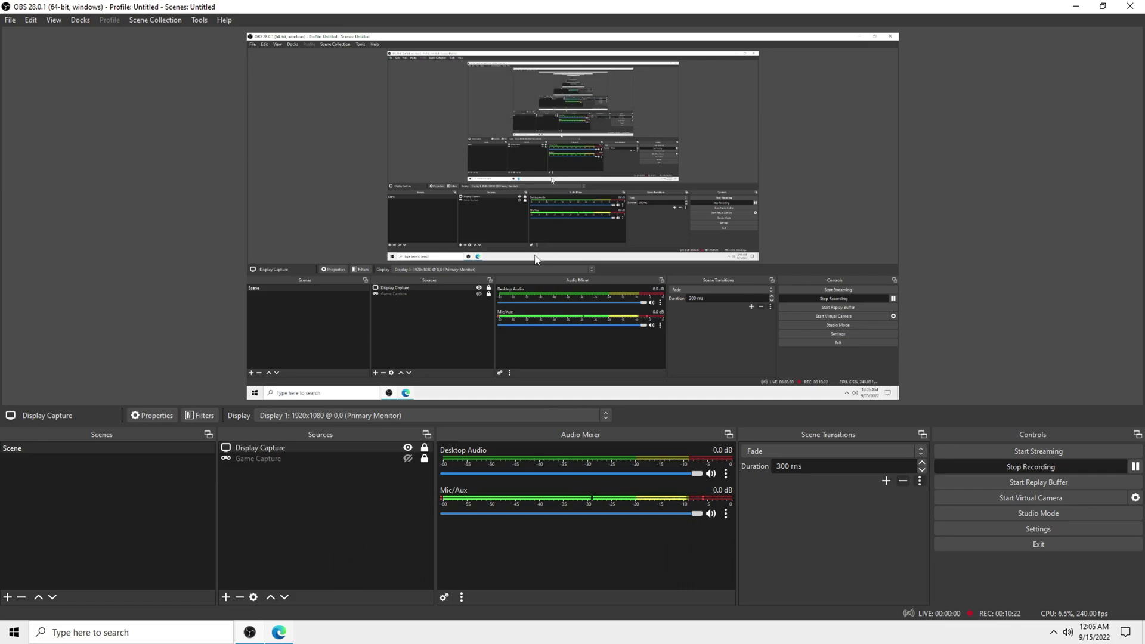
Step: Disable the preview using the preview's right-click menu
right_click(534, 256)
click(239, 172)
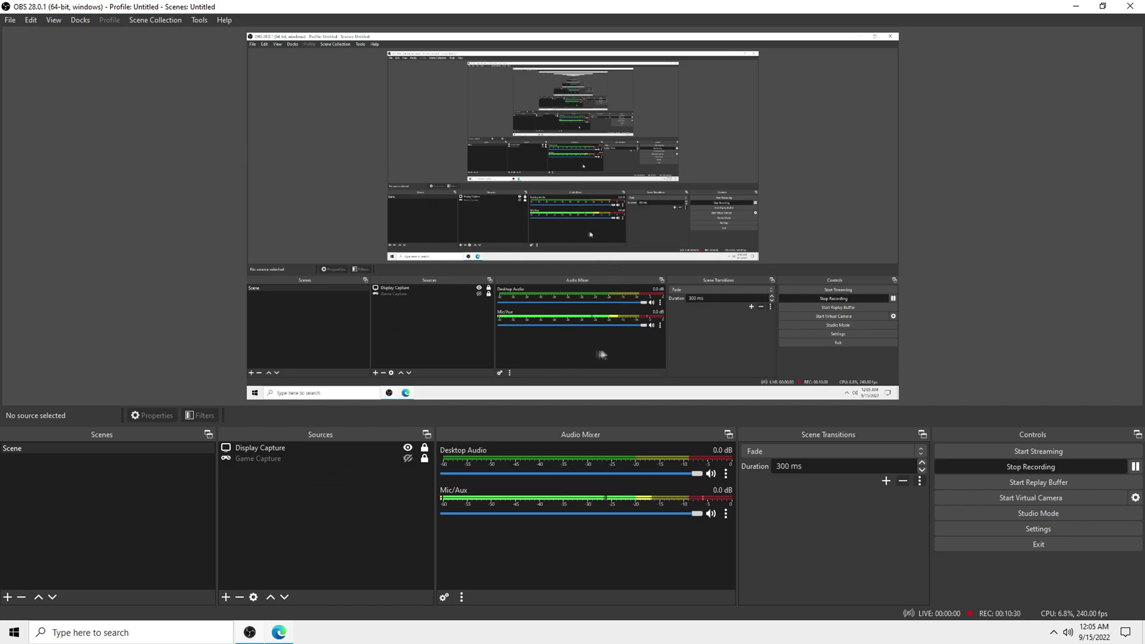
right_click(425, 281)
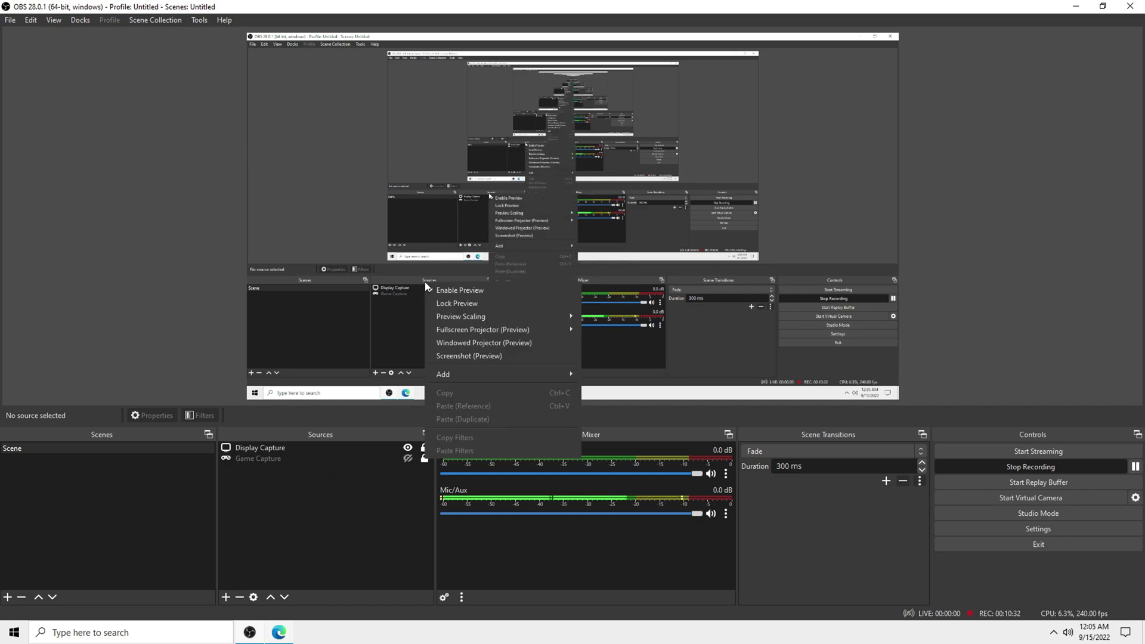
click(248, 284)
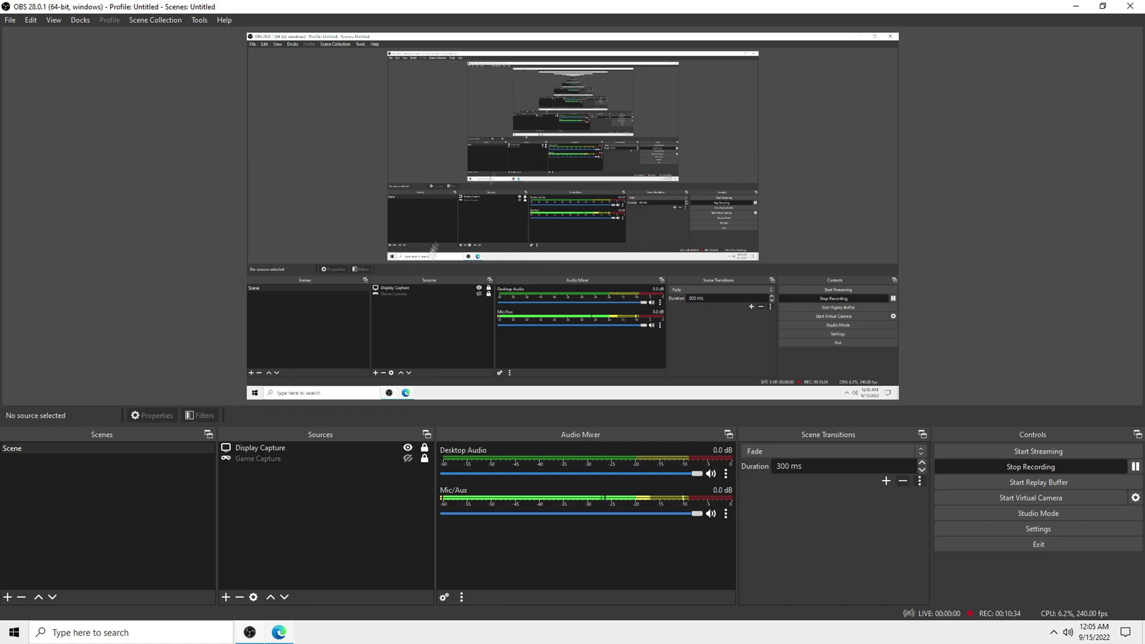
right_click(568, 239)
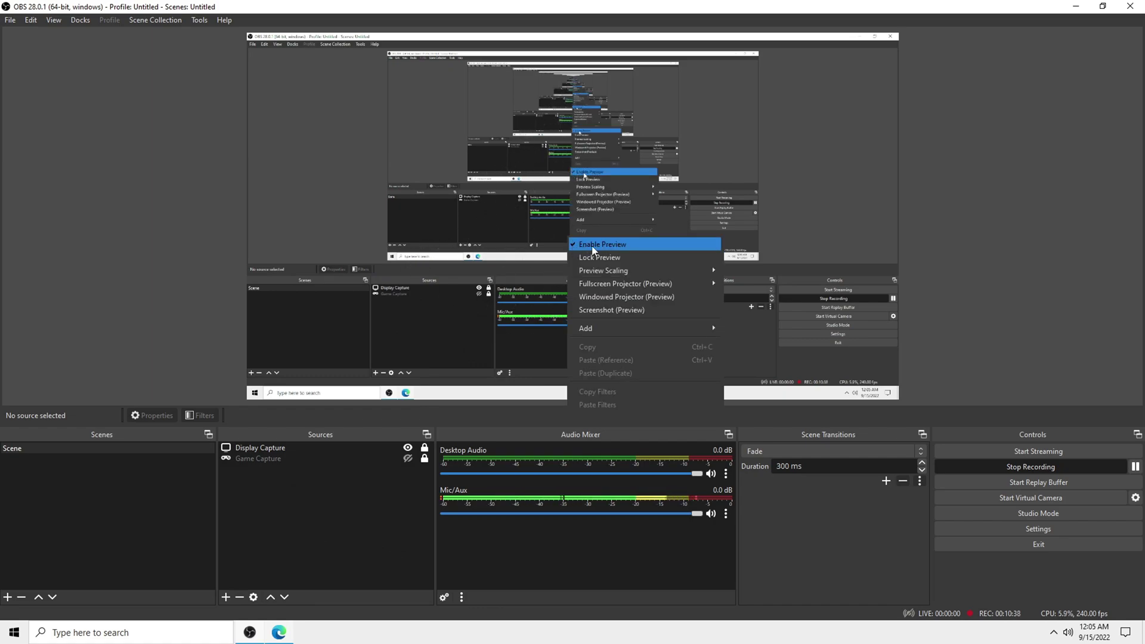
click(578, 247)
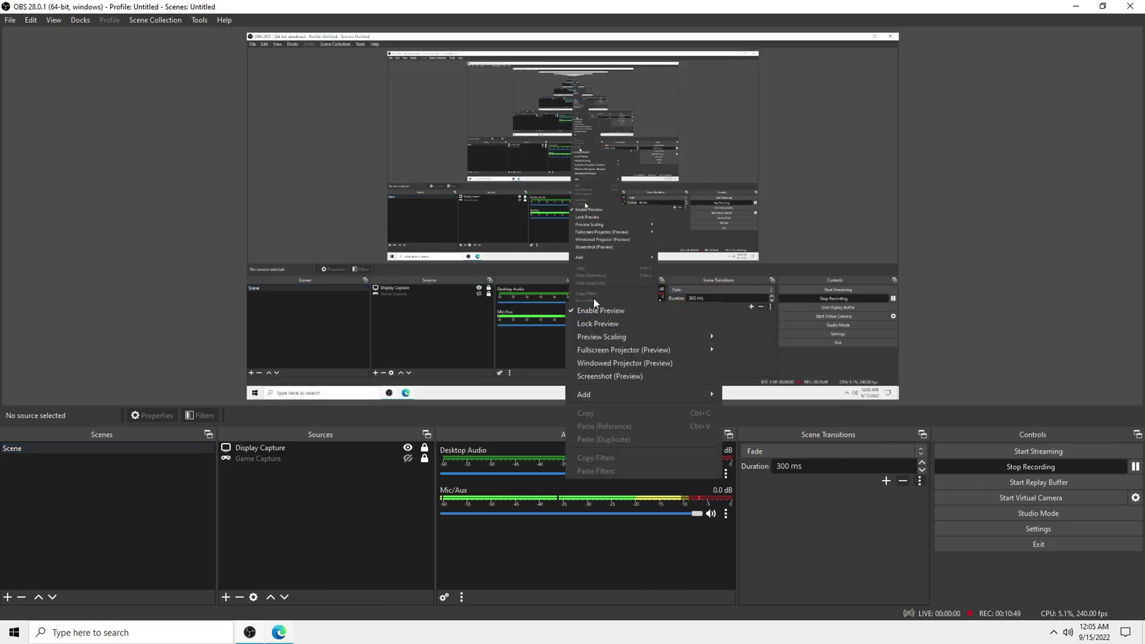
click(576, 311)
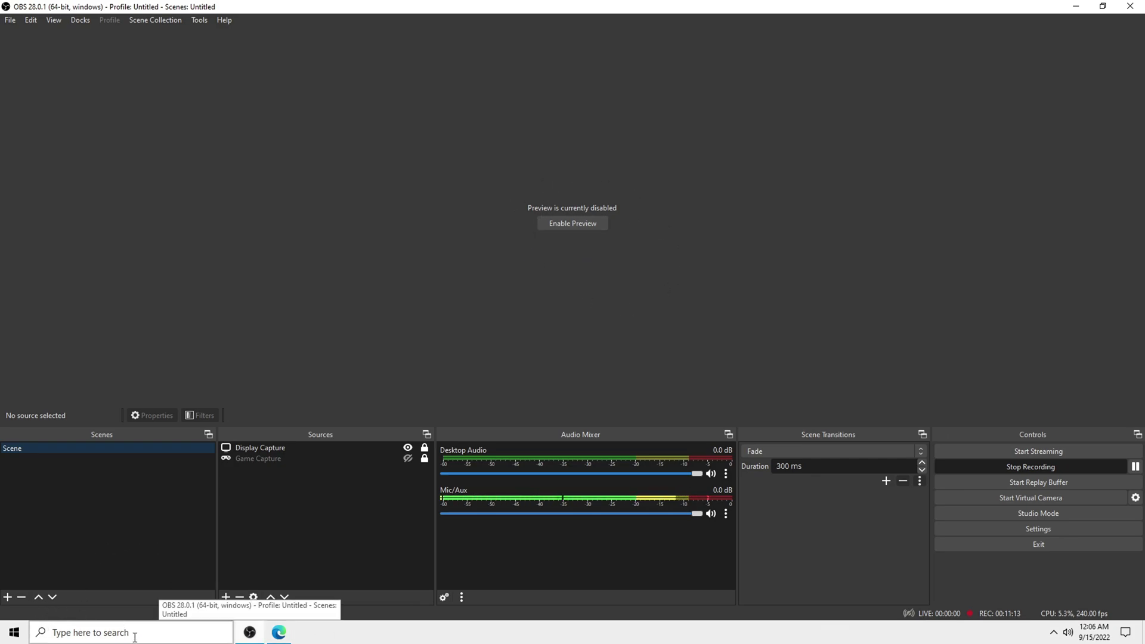
click(131, 632)
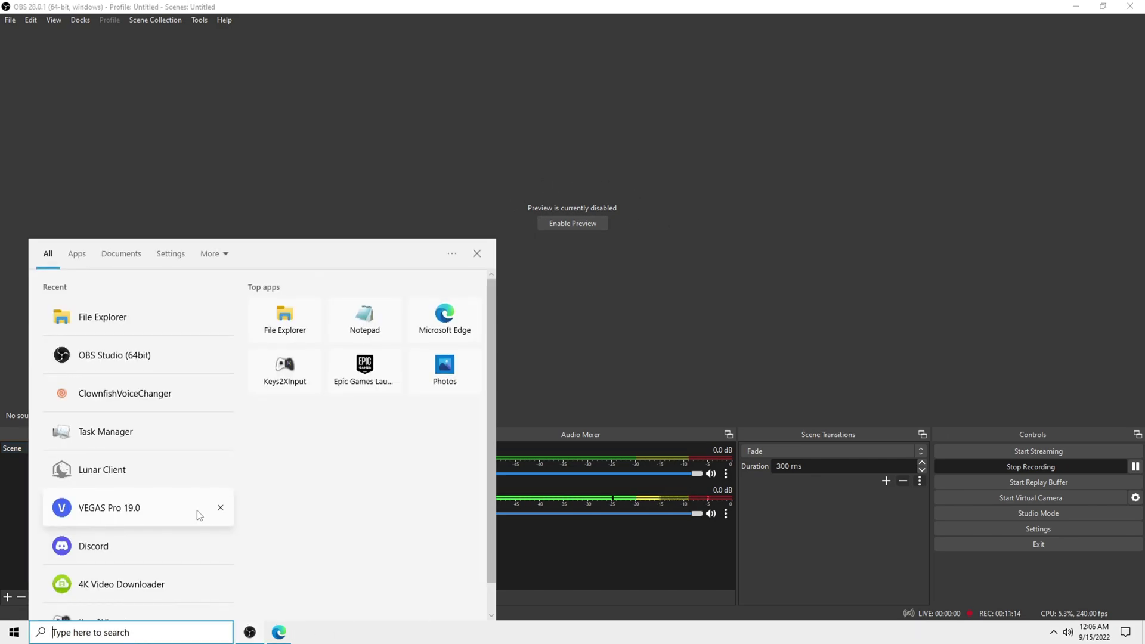
text(obs)
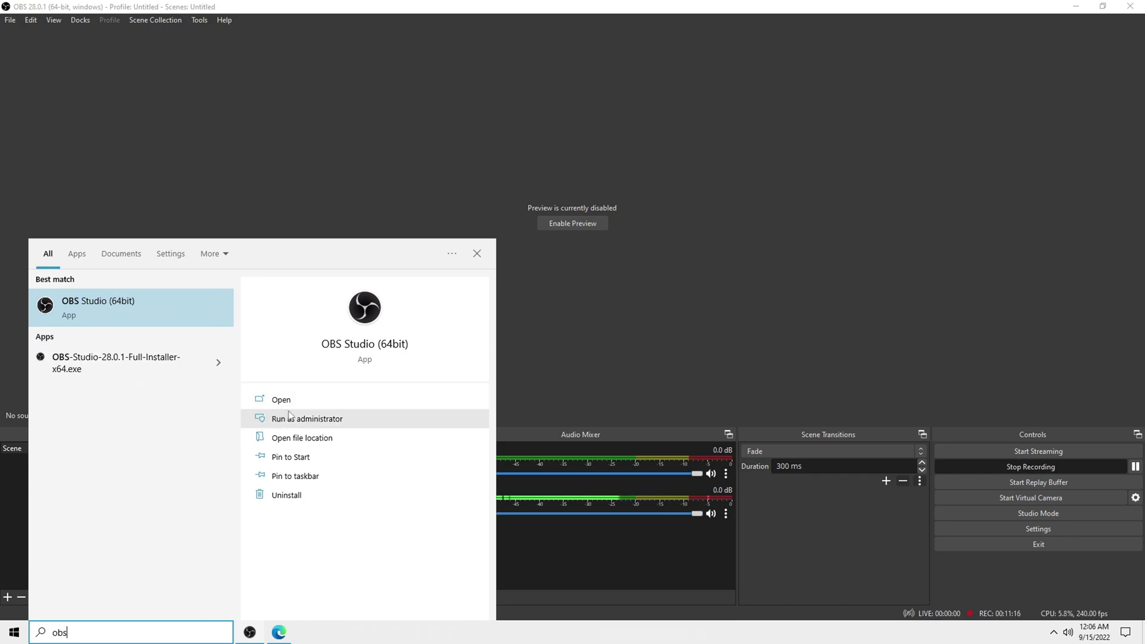
click(639, 327)
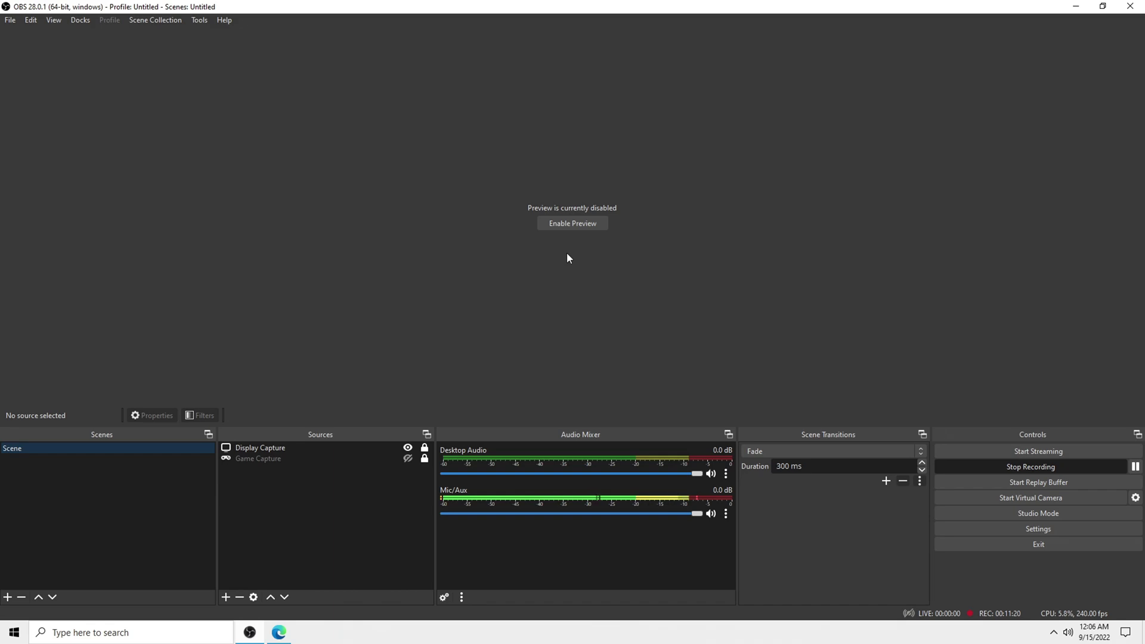
right_click(499, 251)
mouse_move(505, 275)
click(434, 273)
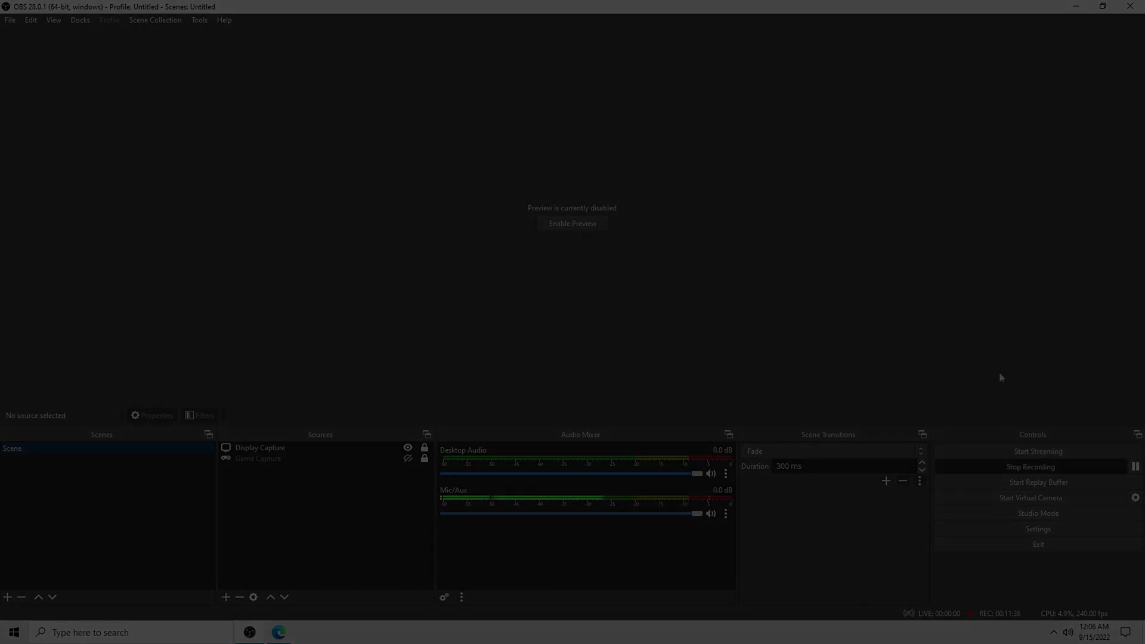
Step: Stop the running recording from the Controls dock
click(1005, 469)
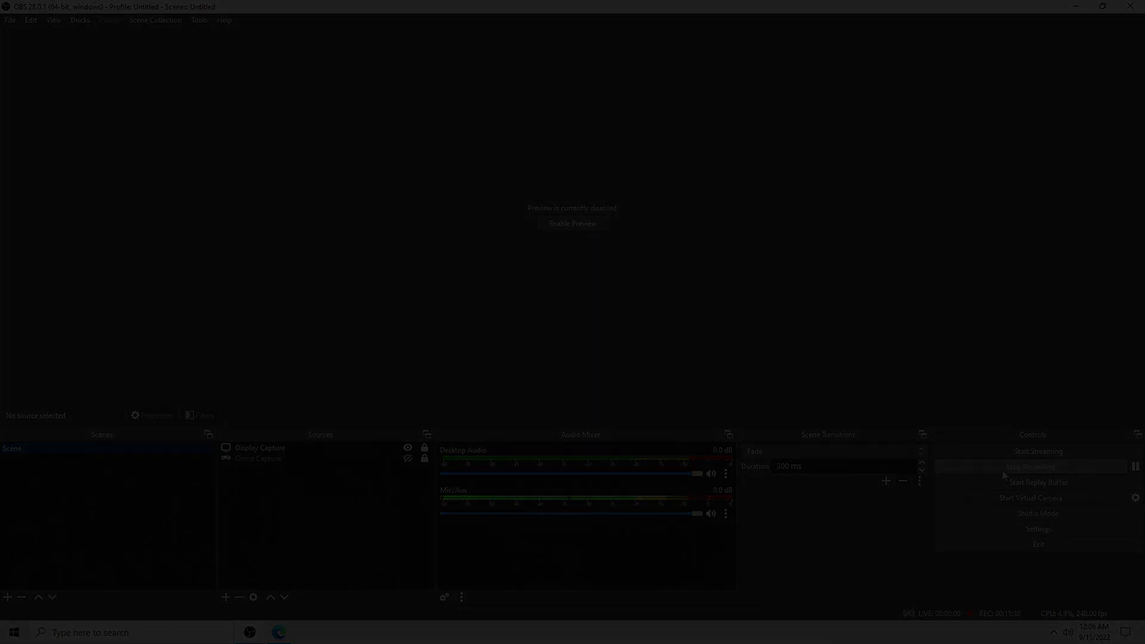